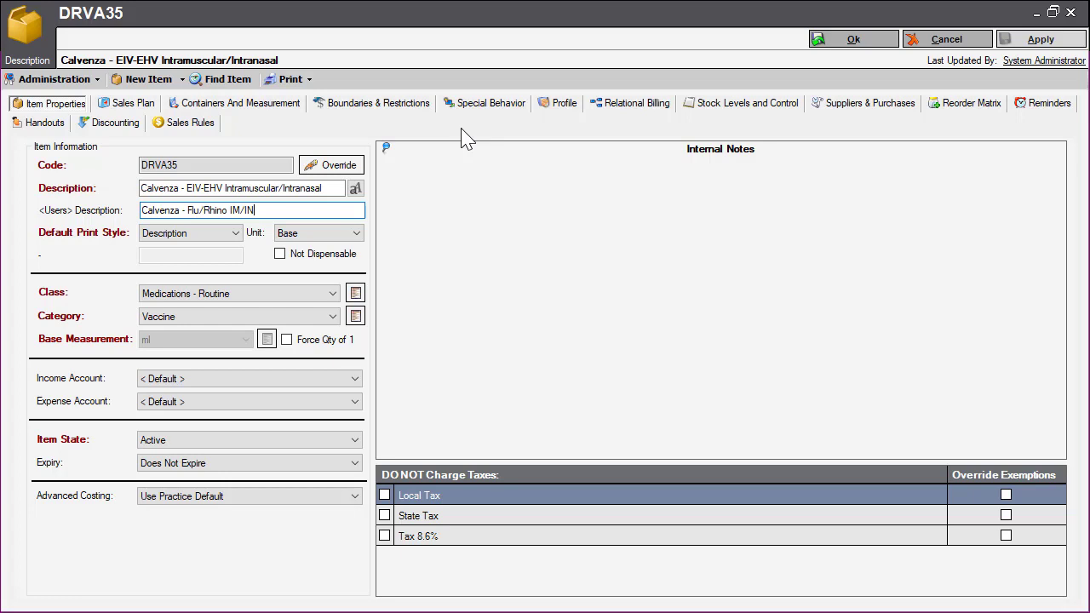
- Filter DRVA35's stock levels to 2 ml Dose 20 ml Bottle containers, showing 5 Central Pharmacy and 3 Truck 10
{"action": "left_click", "coordinate": [737, 105]}
{"action": "left_click", "coordinate": [352, 152]}
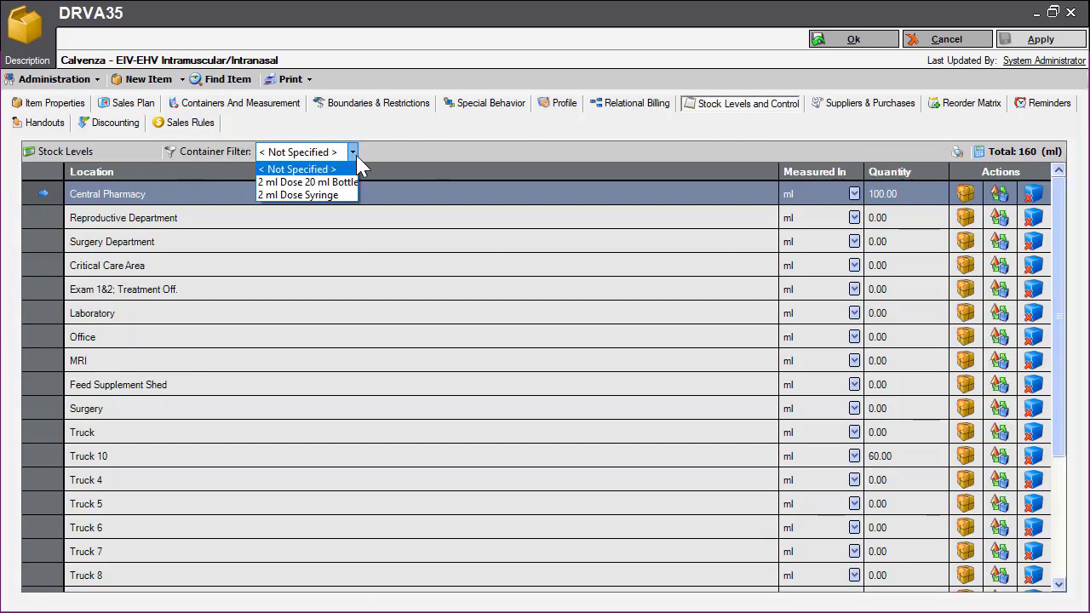
{"action": "left_click", "coordinate": [347, 182]}
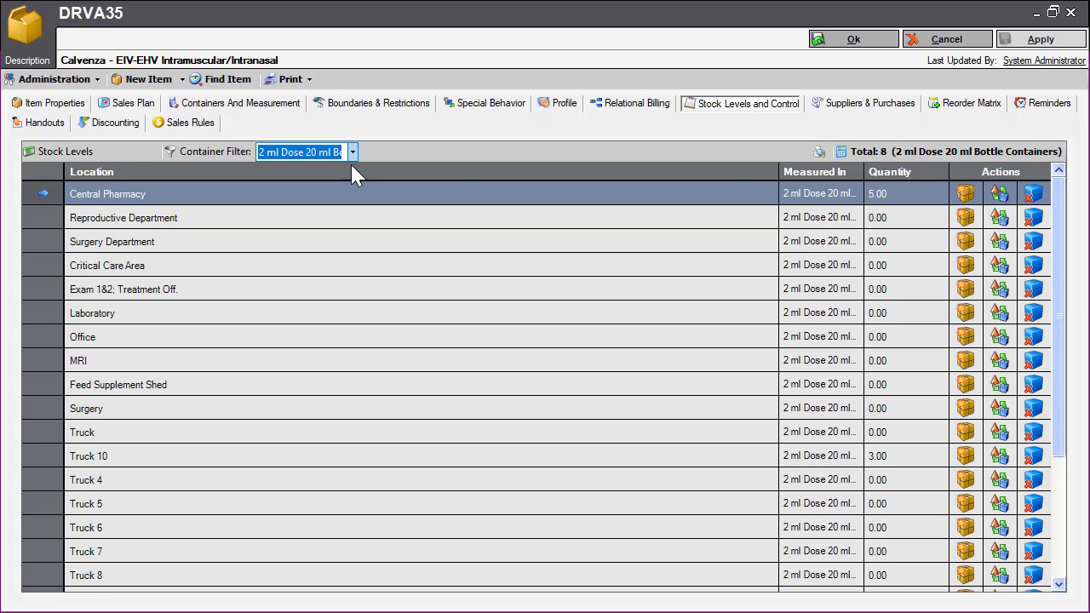
- Zero out stock by container for 2 ml Dose 20 ml Bottle, confirming with 'CONFIRM'
{"action": "left_click", "coordinate": [49, 78]}
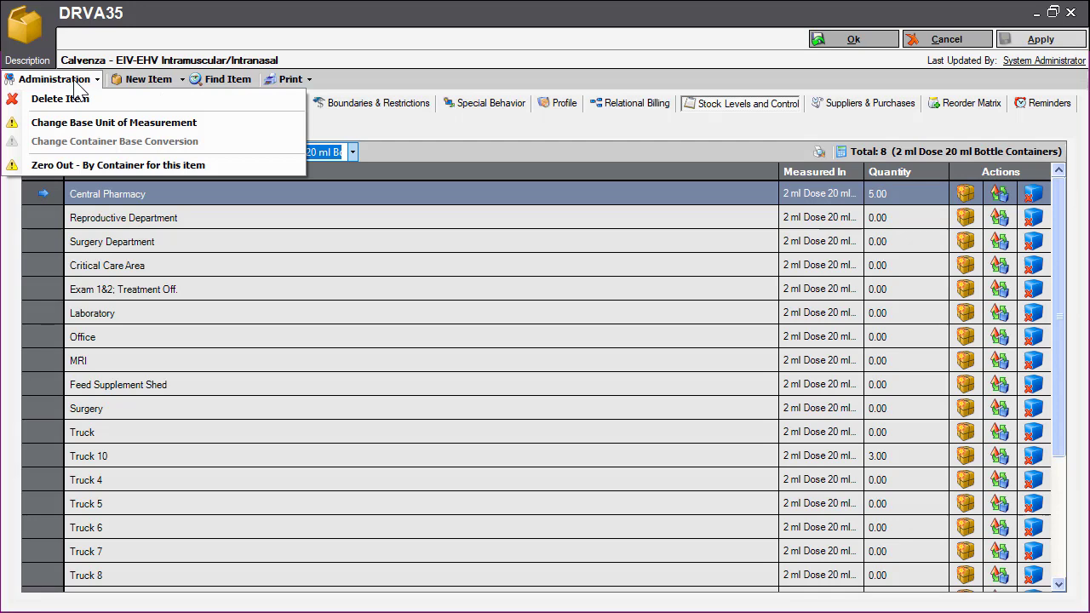
{"action": "left_click", "coordinate": [112, 169]}
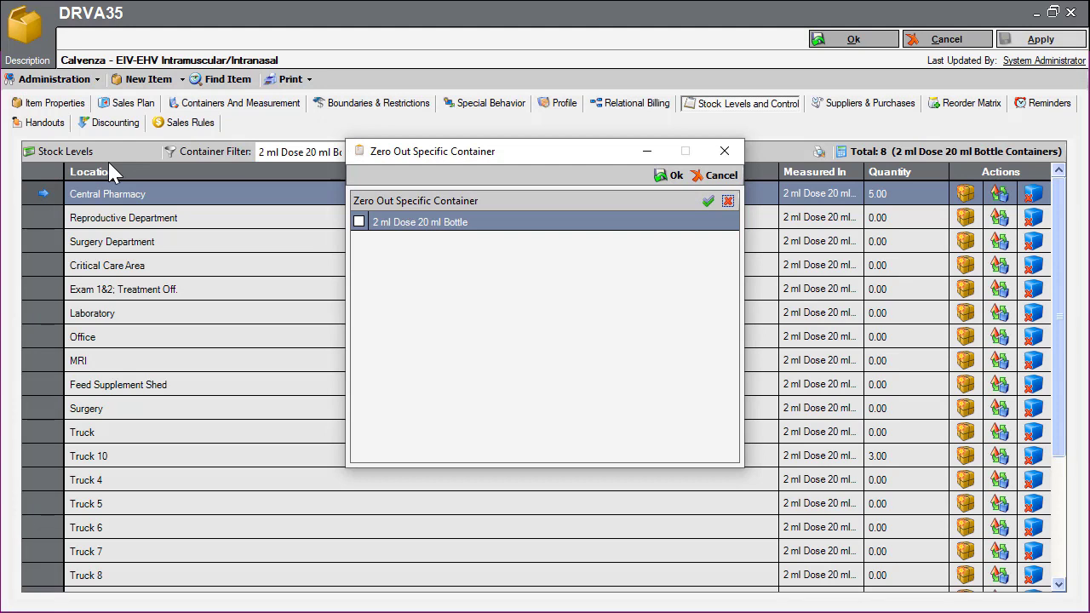
{"action": "left_click", "coordinate": [358, 223]}
{"action": "left_click", "coordinate": [664, 176]}
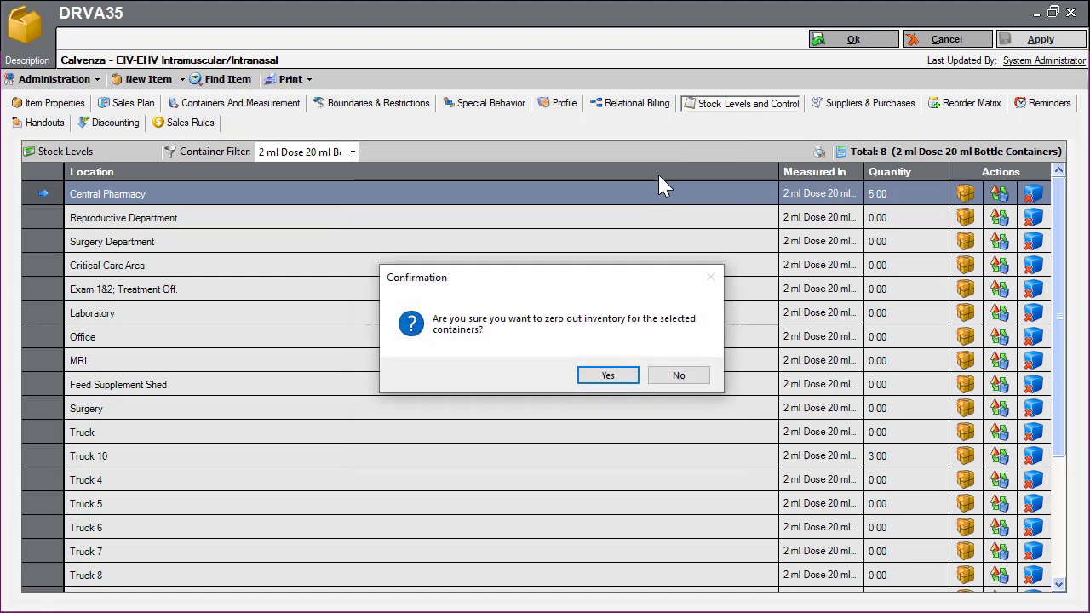
{"action": "left_click", "coordinate": [609, 375]}
{"action": "type", "text": "CONFIRM"}
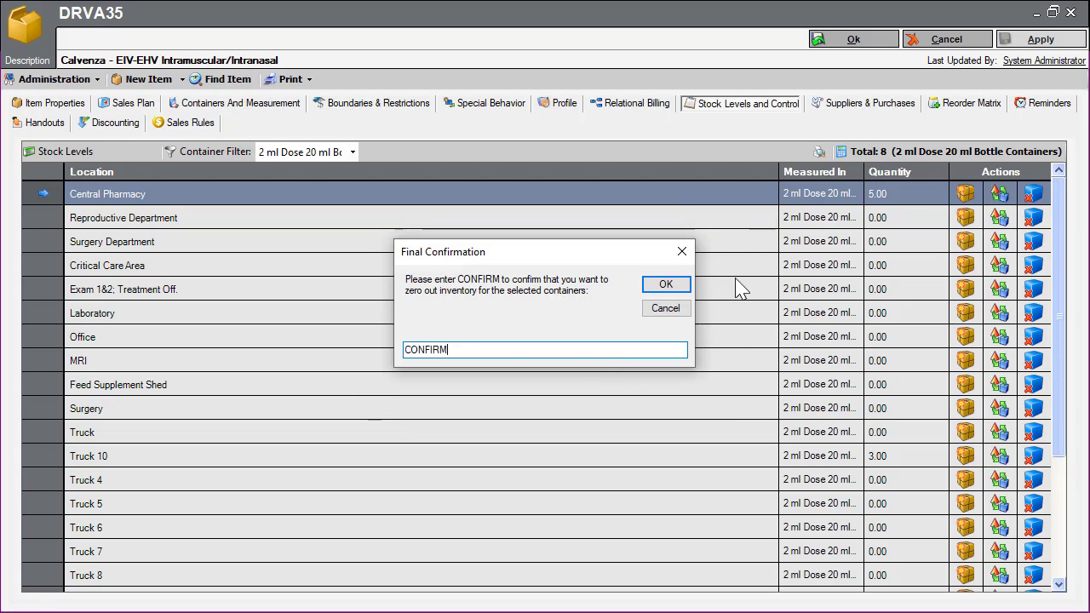
{"action": "left_click", "coordinate": [665, 284]}
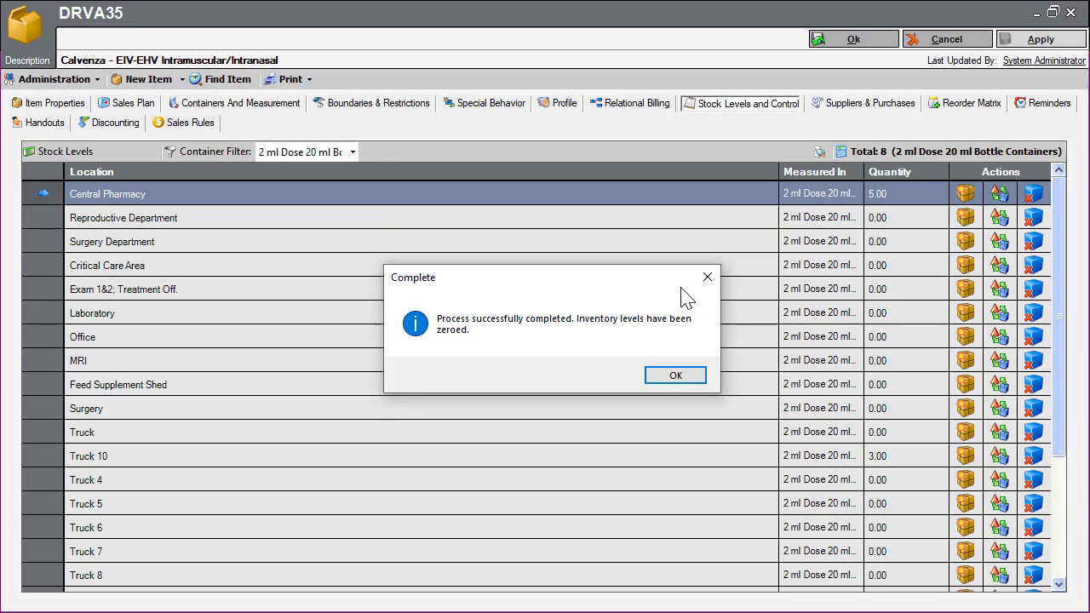
- After the zero-out completes, save Dose as the item's new base unit instead of ml
{"action": "left_click", "coordinate": [677, 375]}
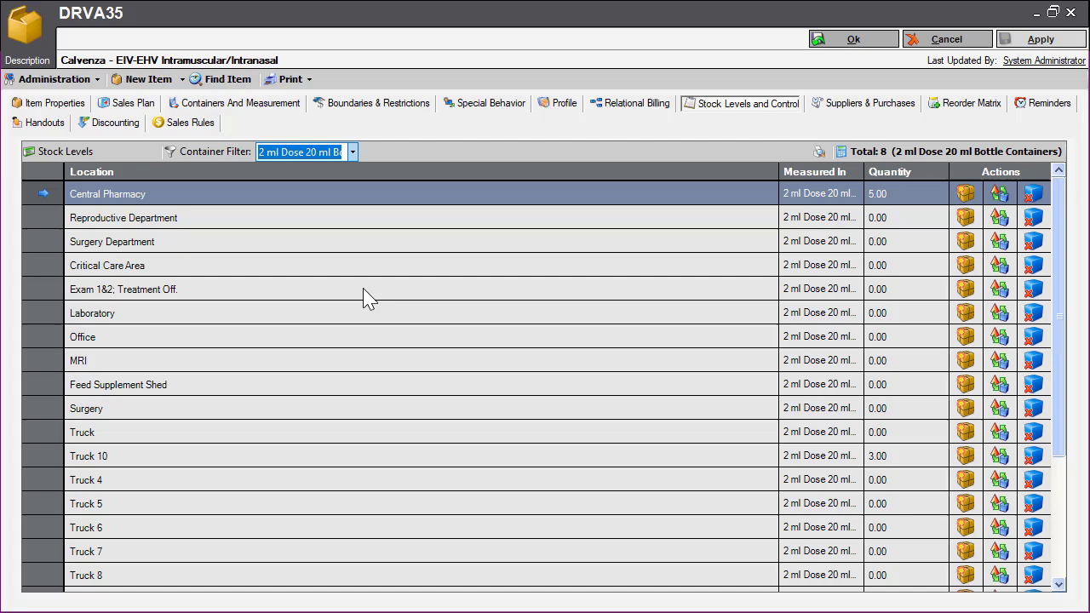
{"action": "left_click", "coordinate": [74, 84]}
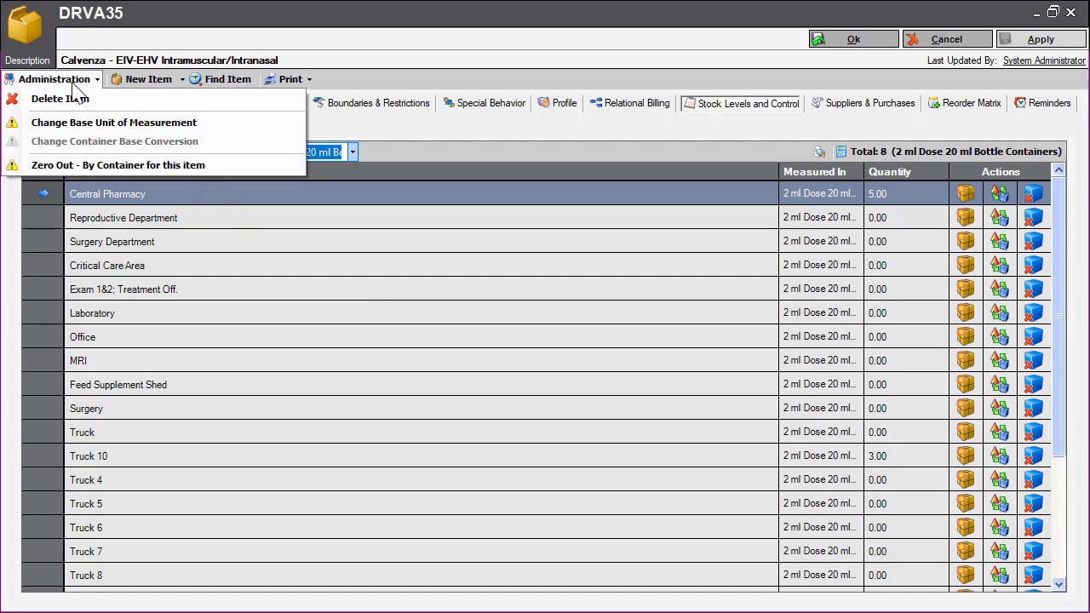
{"action": "left_click", "coordinate": [98, 126]}
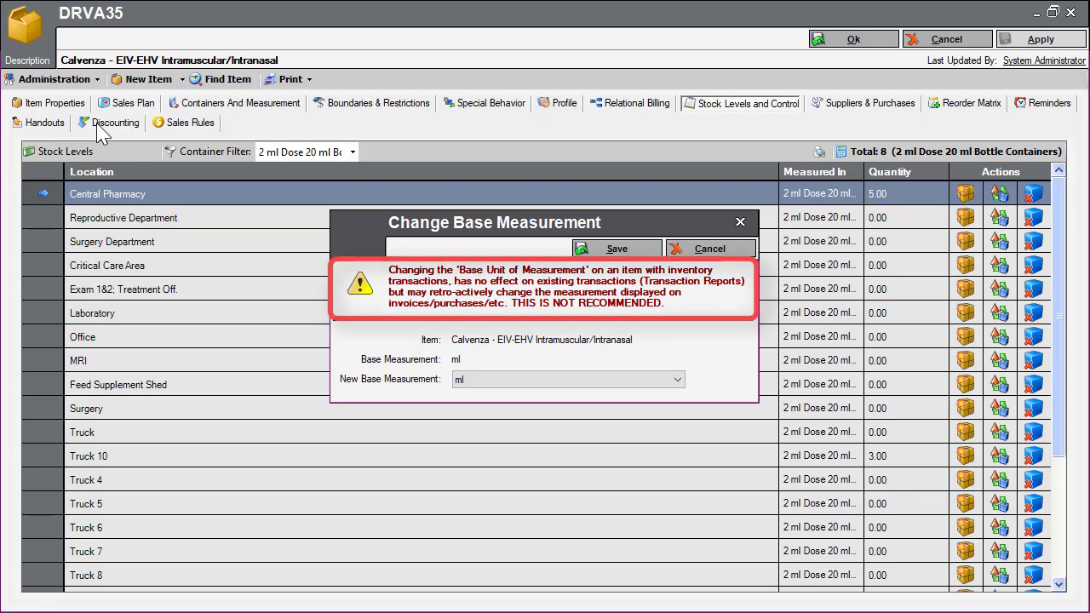
{"action": "left_click", "coordinate": [548, 381]}
{"action": "key", "text": "d"}
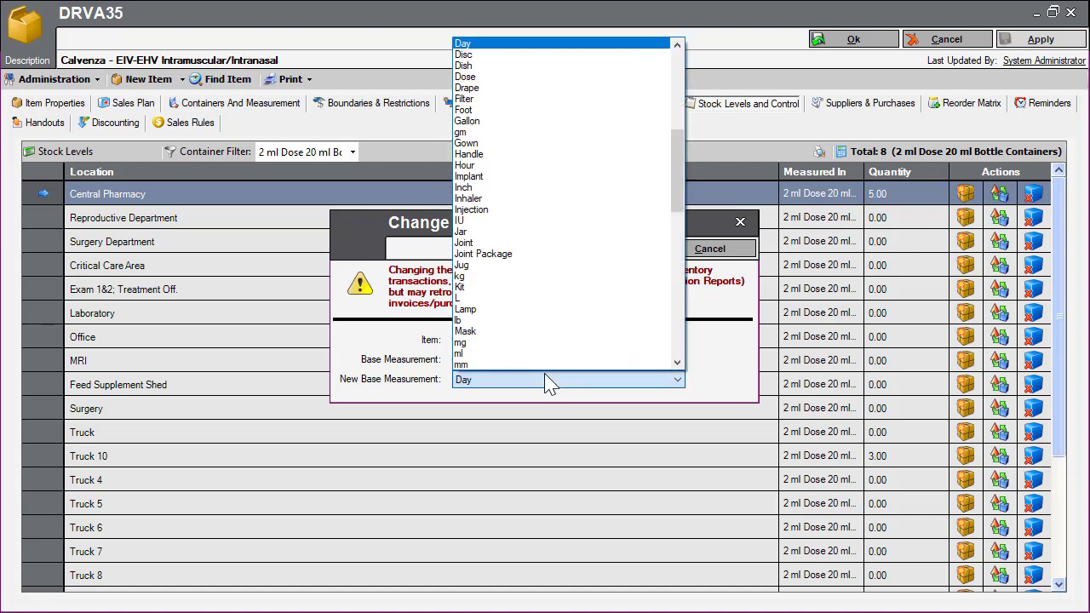
{"action": "left_click", "coordinate": [471, 77]}
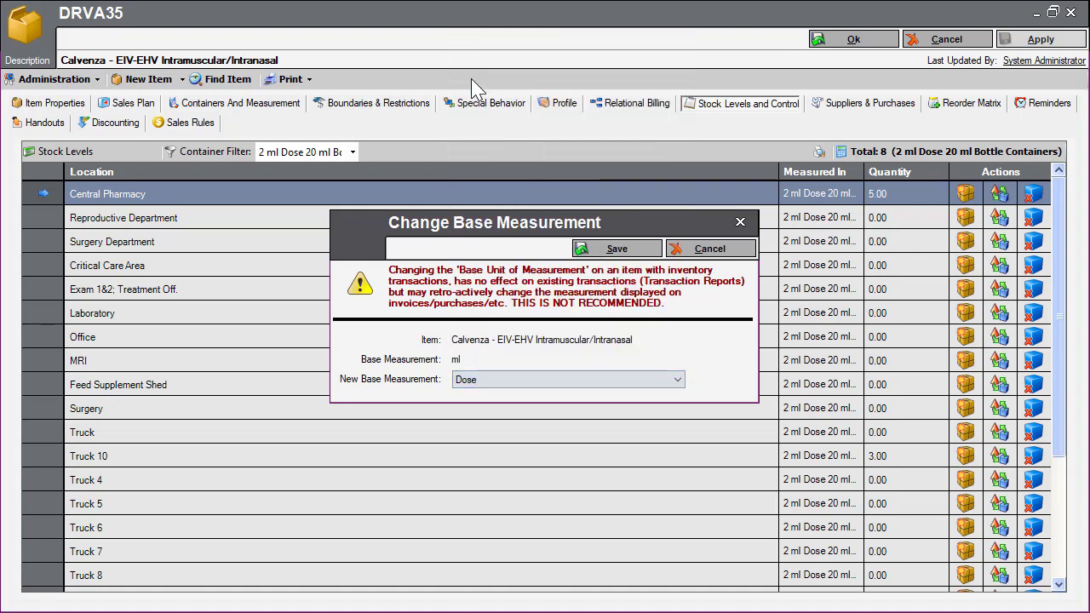
{"action": "left_click", "coordinate": [628, 250]}
{"action": "left_click", "coordinate": [628, 249]}
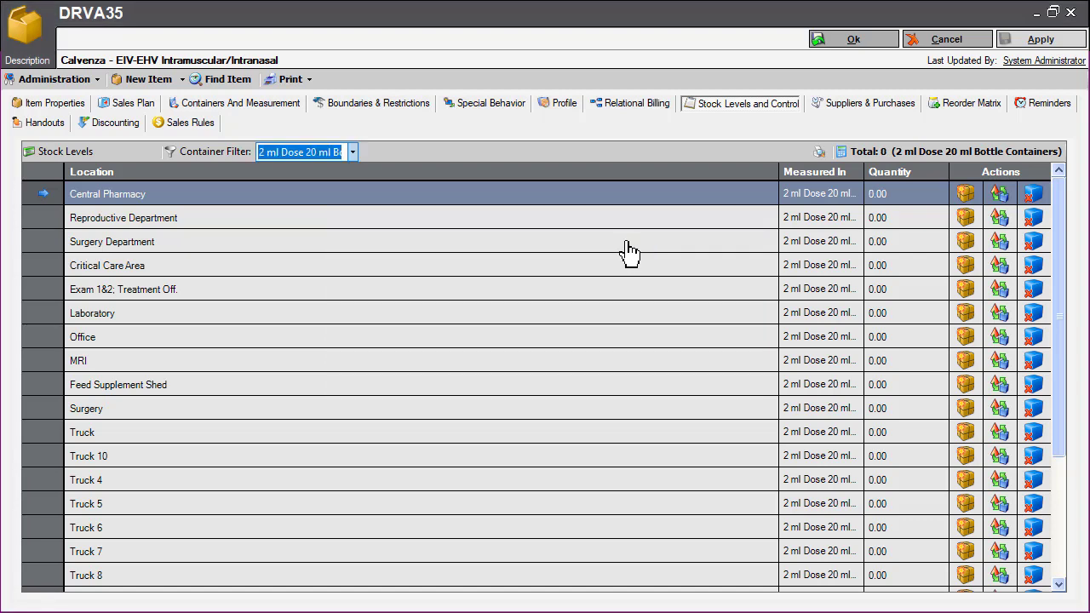
- Set the 2 ml Dose Syringe container quantity to 1 Dose and apply the change
{"action": "left_click", "coordinate": [262, 106]}
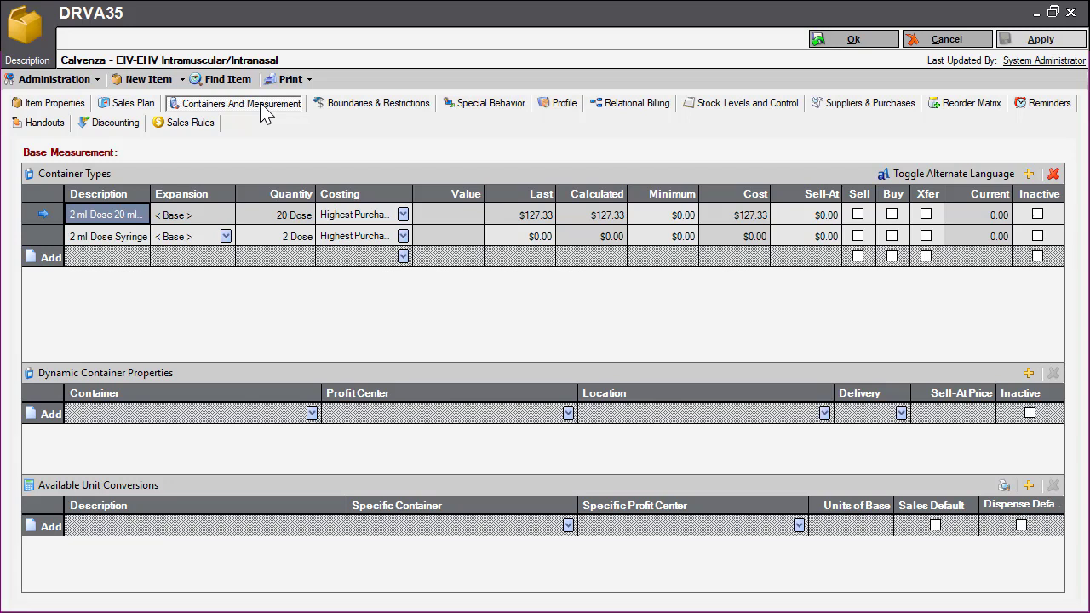
{"action": "left_click", "coordinate": [293, 240]}
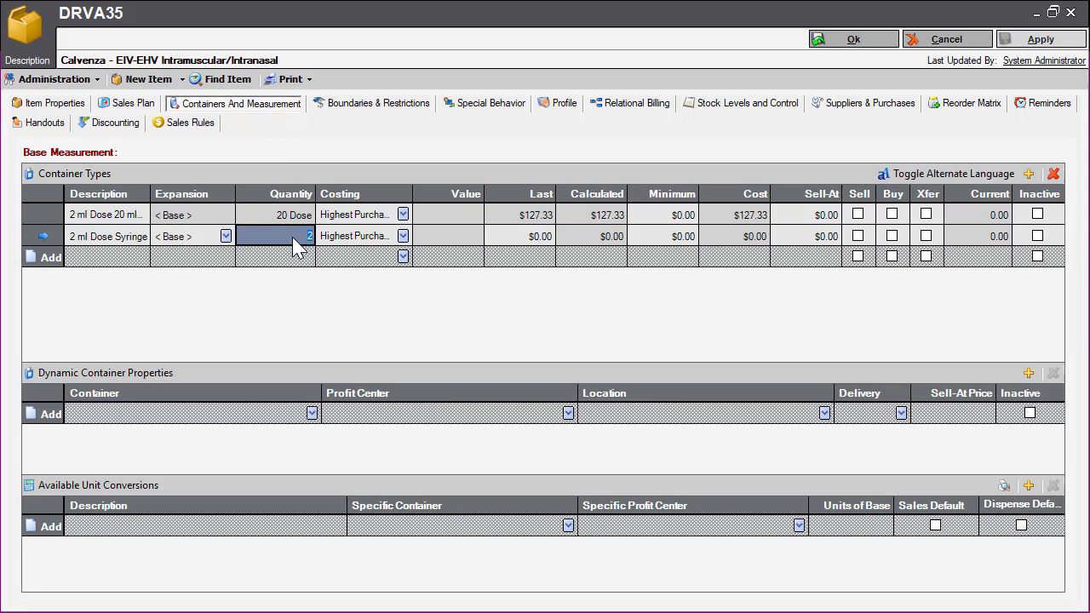
{"action": "type", "text": "1 Dose"}
{"action": "left_click", "coordinate": [252, 215]}
{"action": "left_click", "coordinate": [1056, 47]}
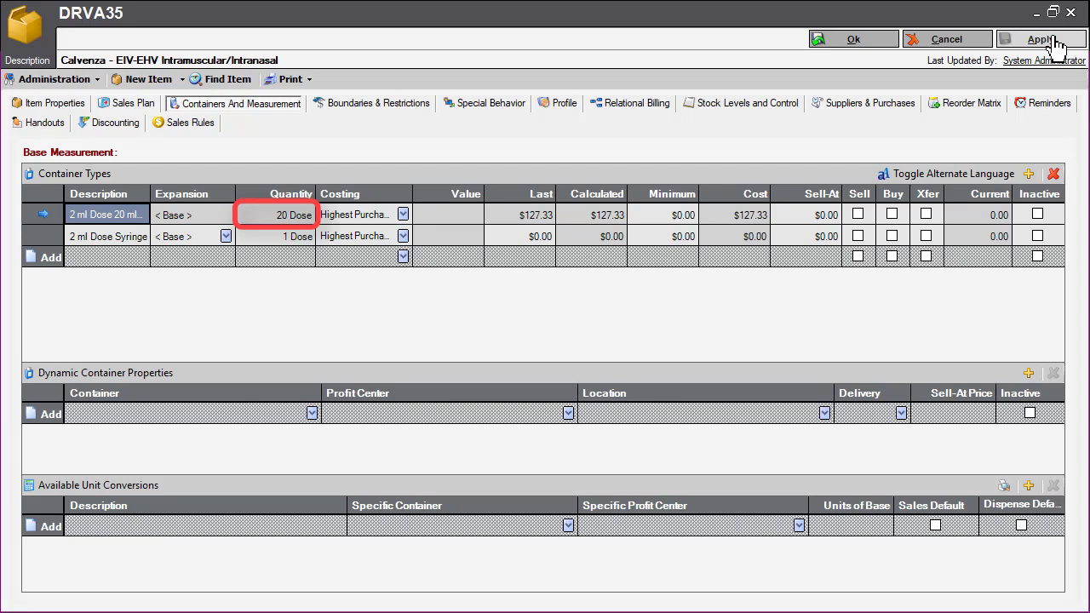
- Change the 2 ml Dose 20 ml Bottle container's base conversion from 20 to 10 Dose
{"action": "left_click", "coordinate": [289, 223]}
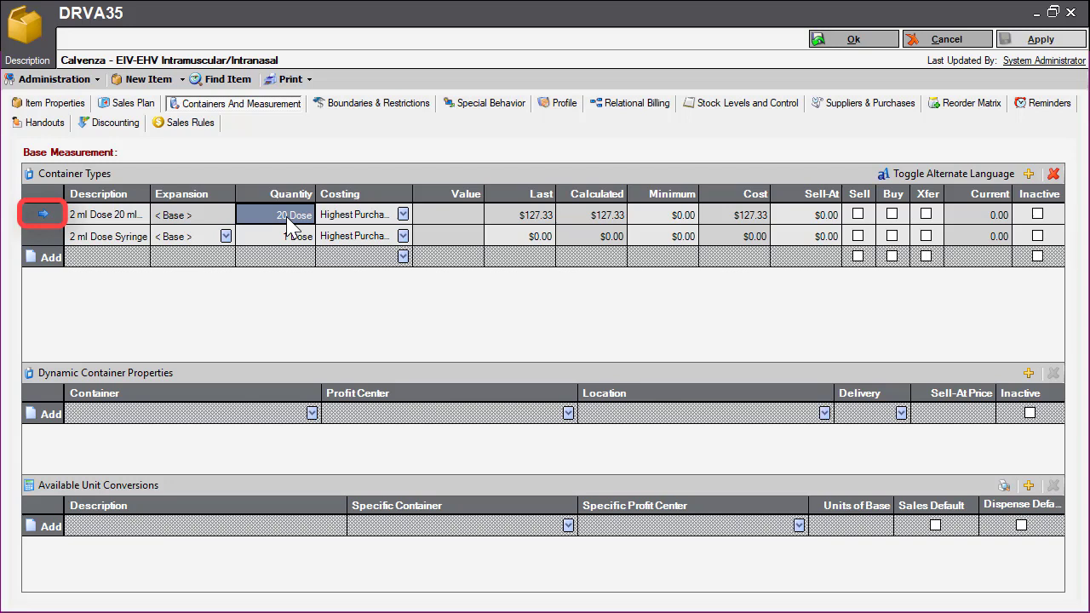
{"action": "left_click", "coordinate": [36, 218]}
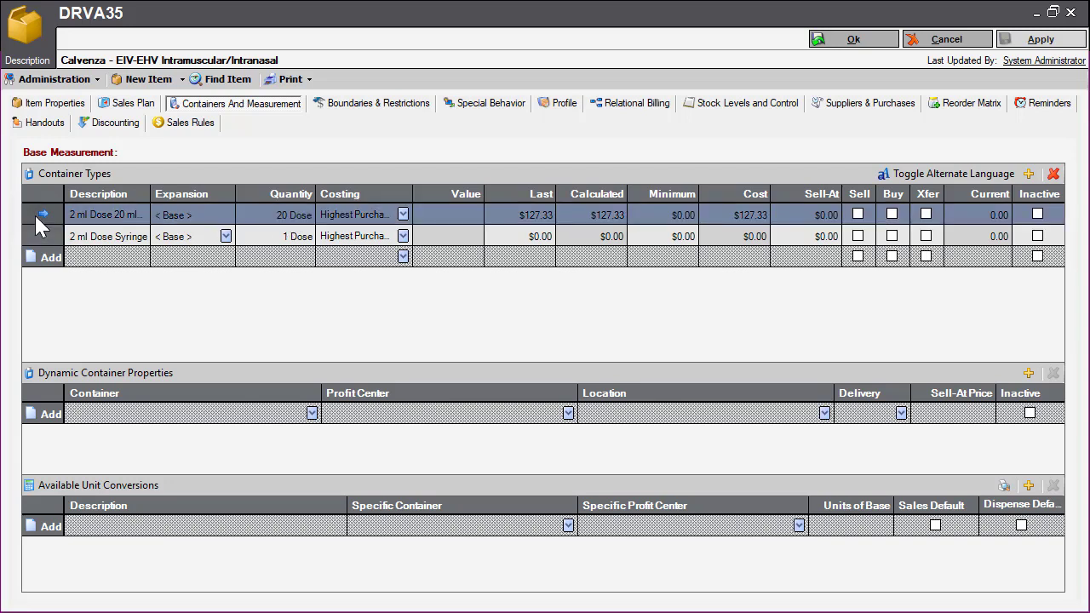
{"action": "left_click", "coordinate": [56, 79]}
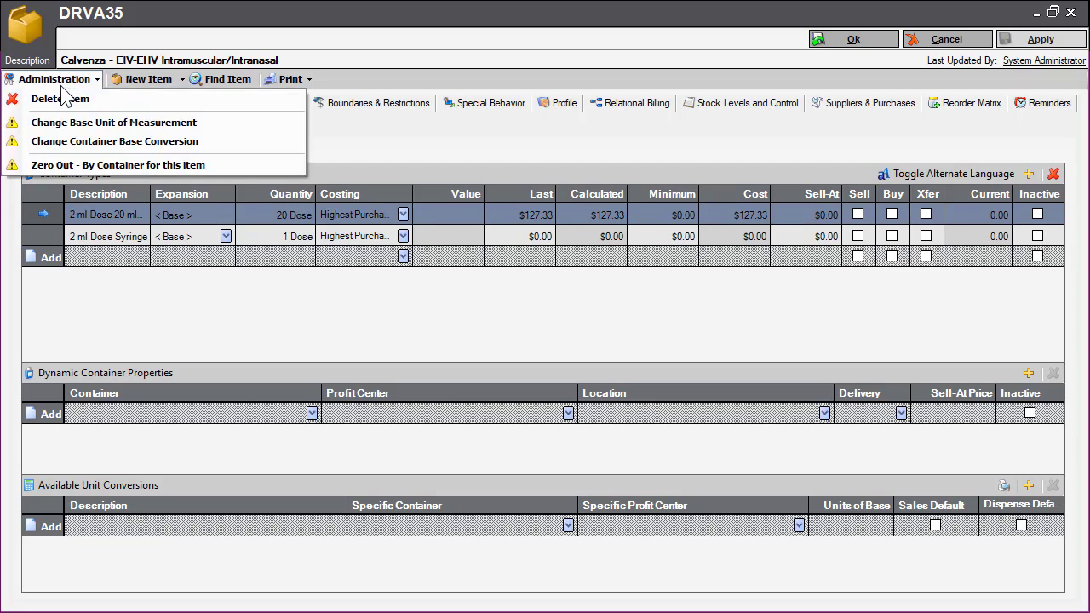
{"action": "left_click", "coordinate": [88, 143]}
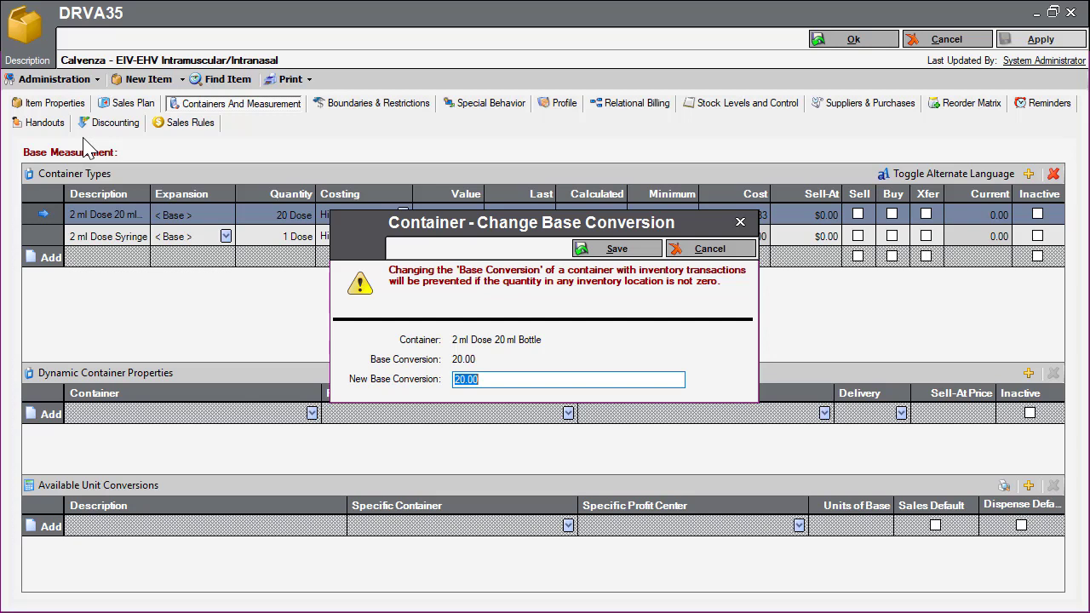
{"action": "type", "text": "10"}
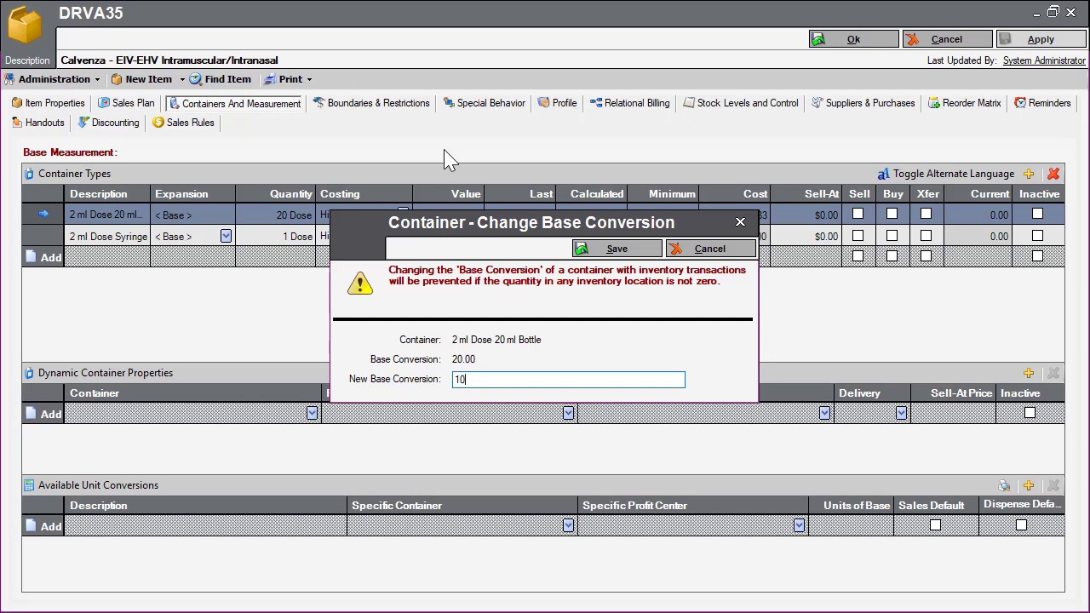
{"action": "left_click", "coordinate": [635, 252]}
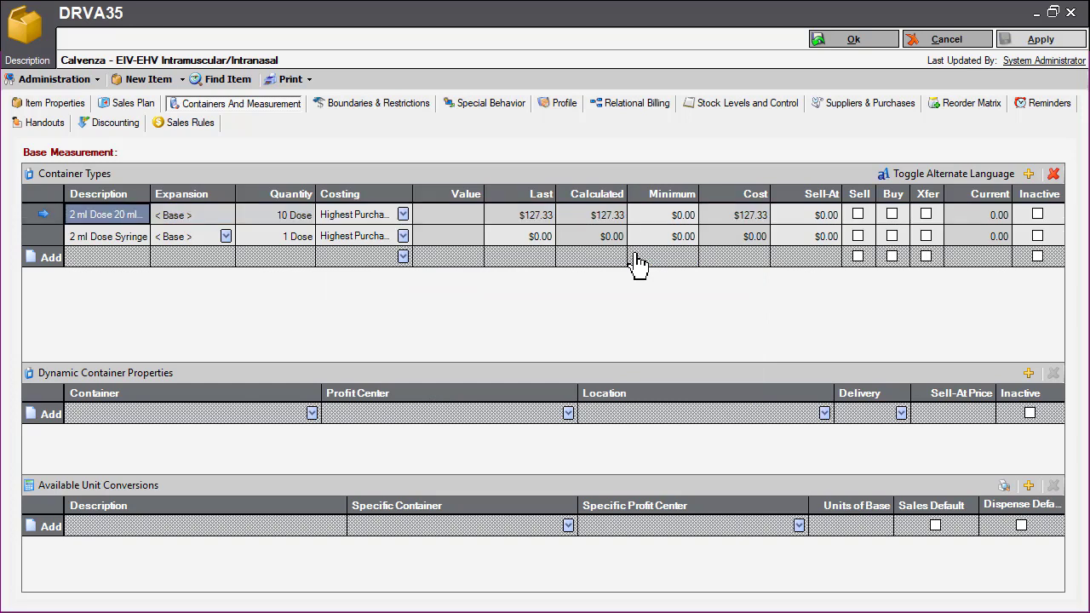
- Review stock levels showing all 2 ml Dose 20 ml Bottle quantities at 0.00
{"action": "left_click", "coordinate": [730, 109]}
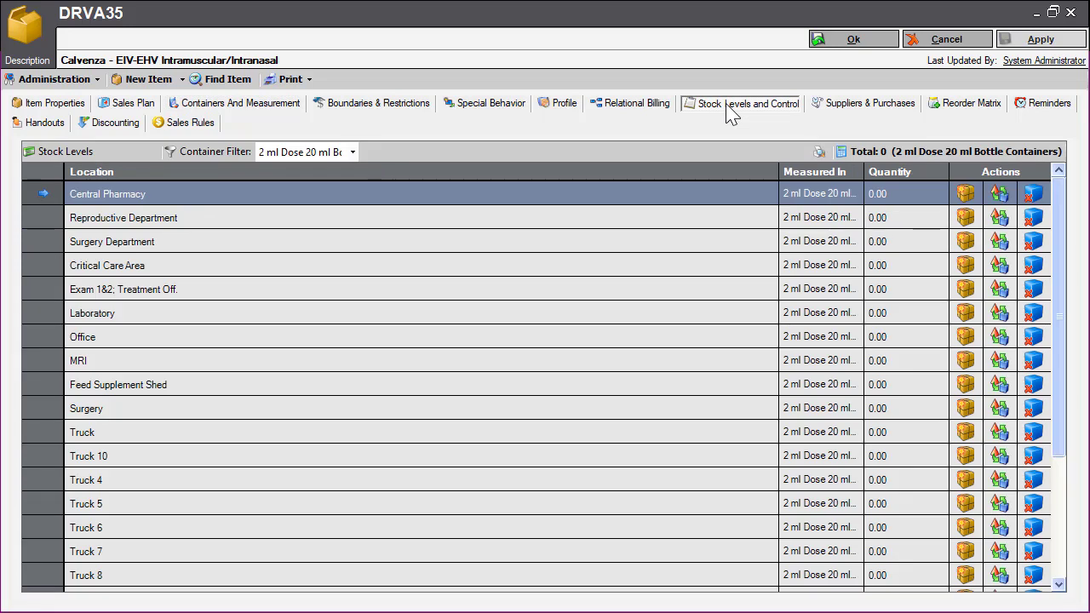